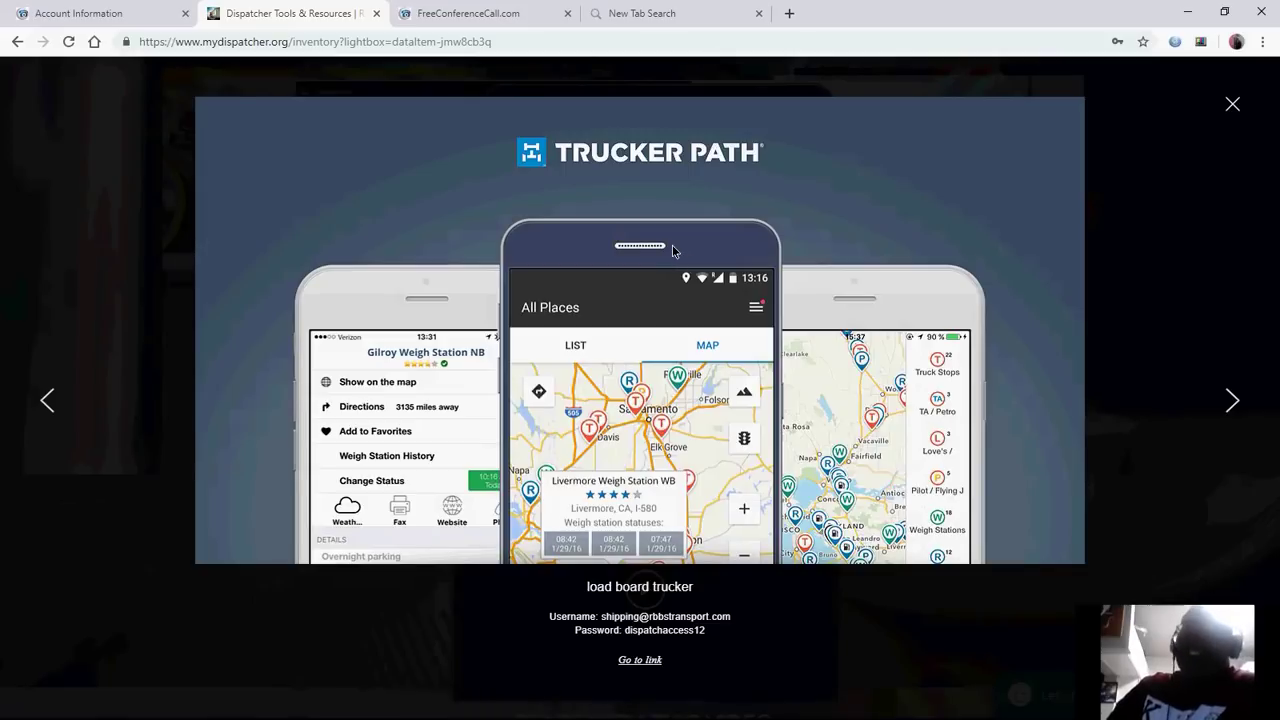
pyautogui.click(640, 376)
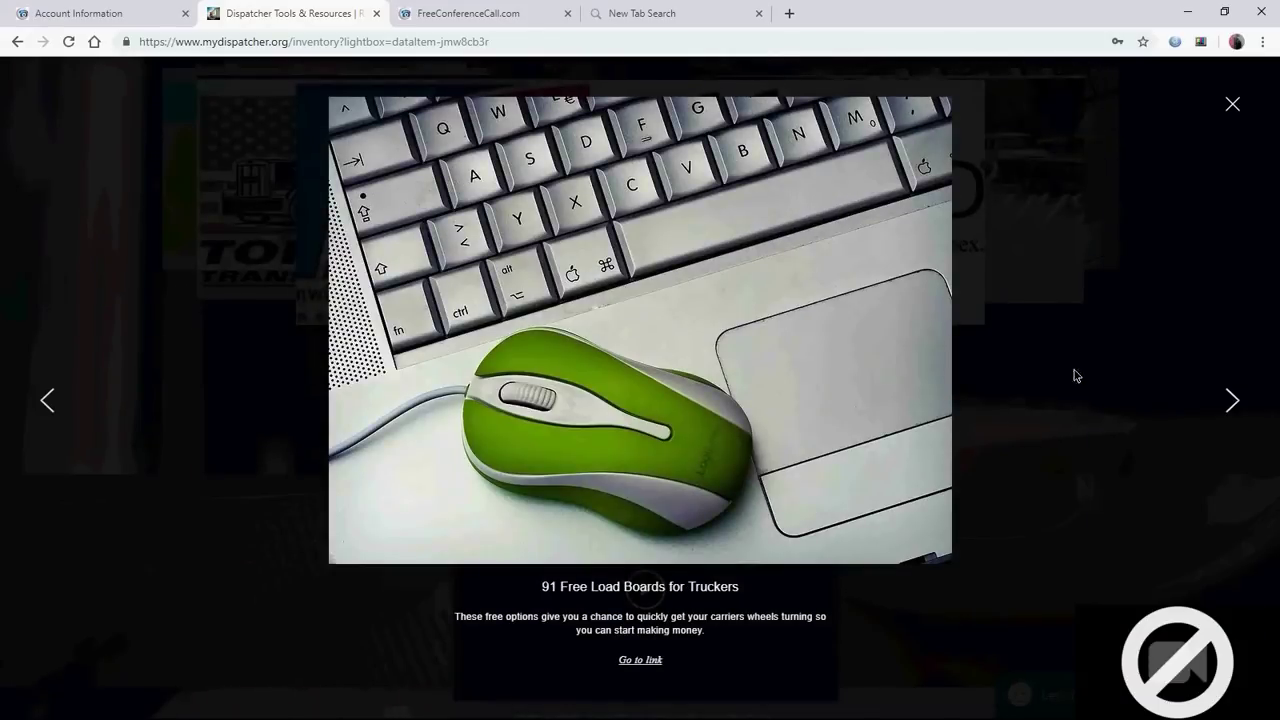
pyautogui.click(1232, 402)
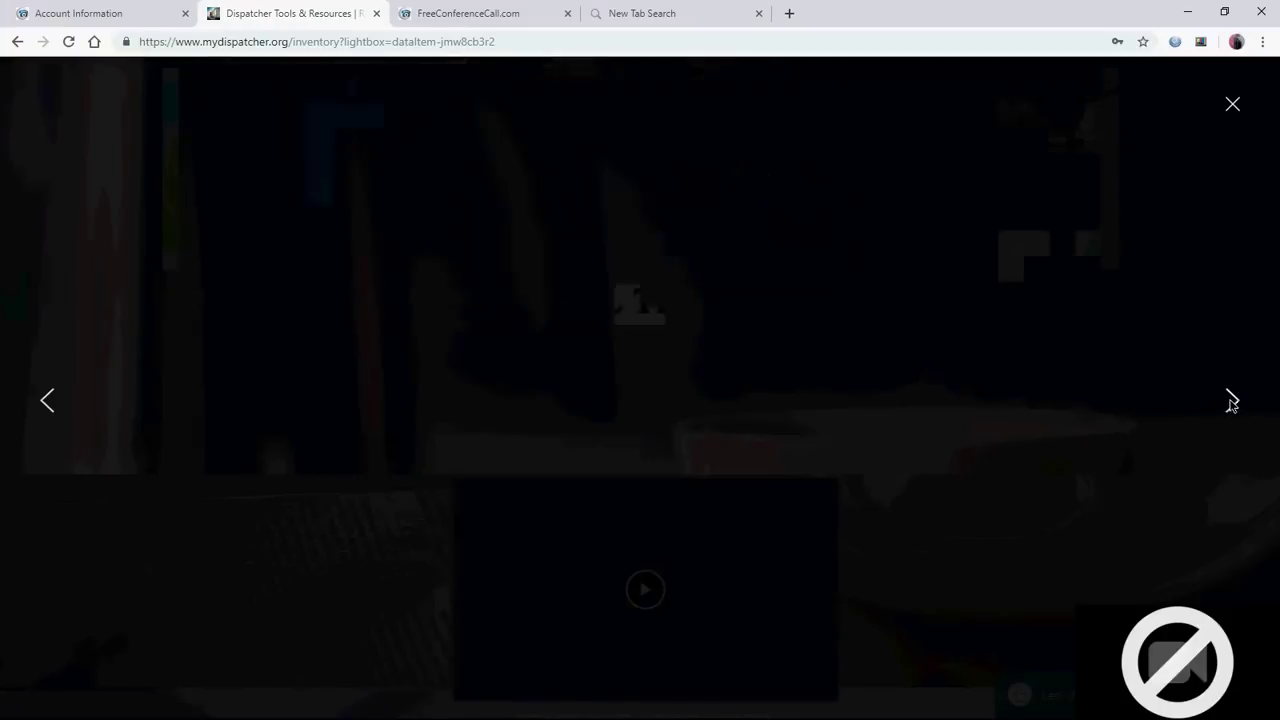
pyautogui.click(46, 401)
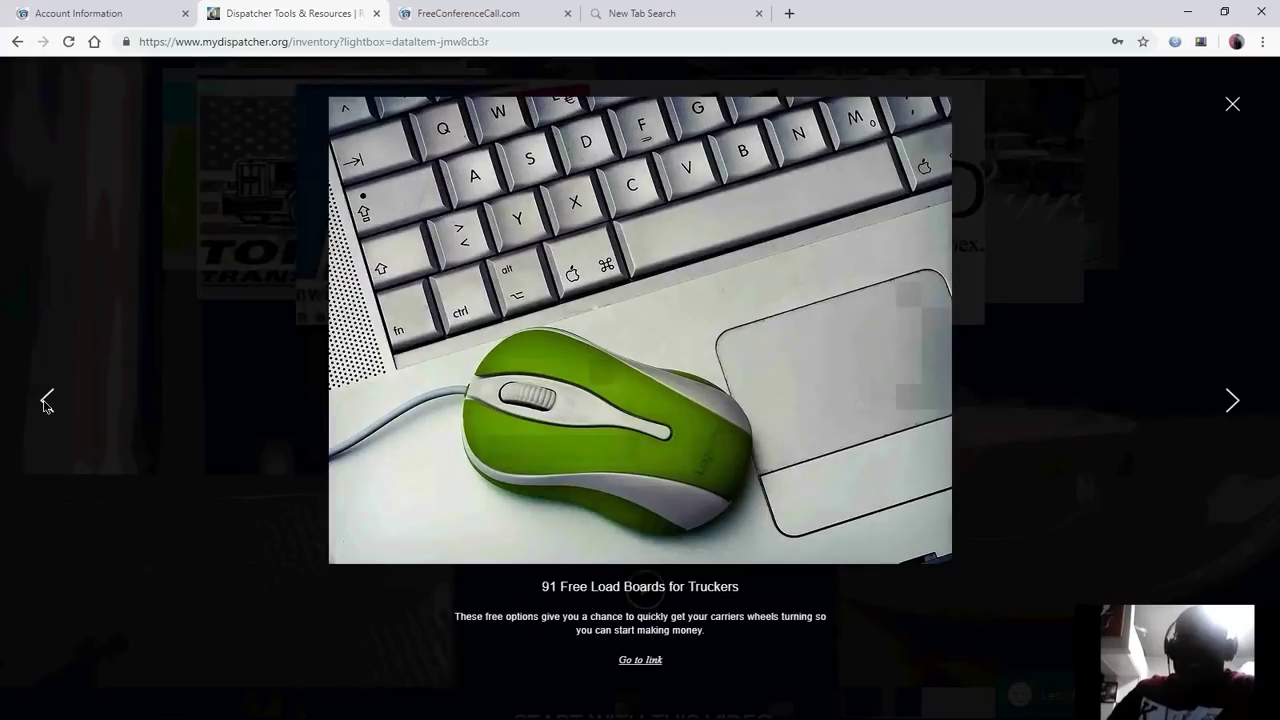
pyautogui.click(46, 401)
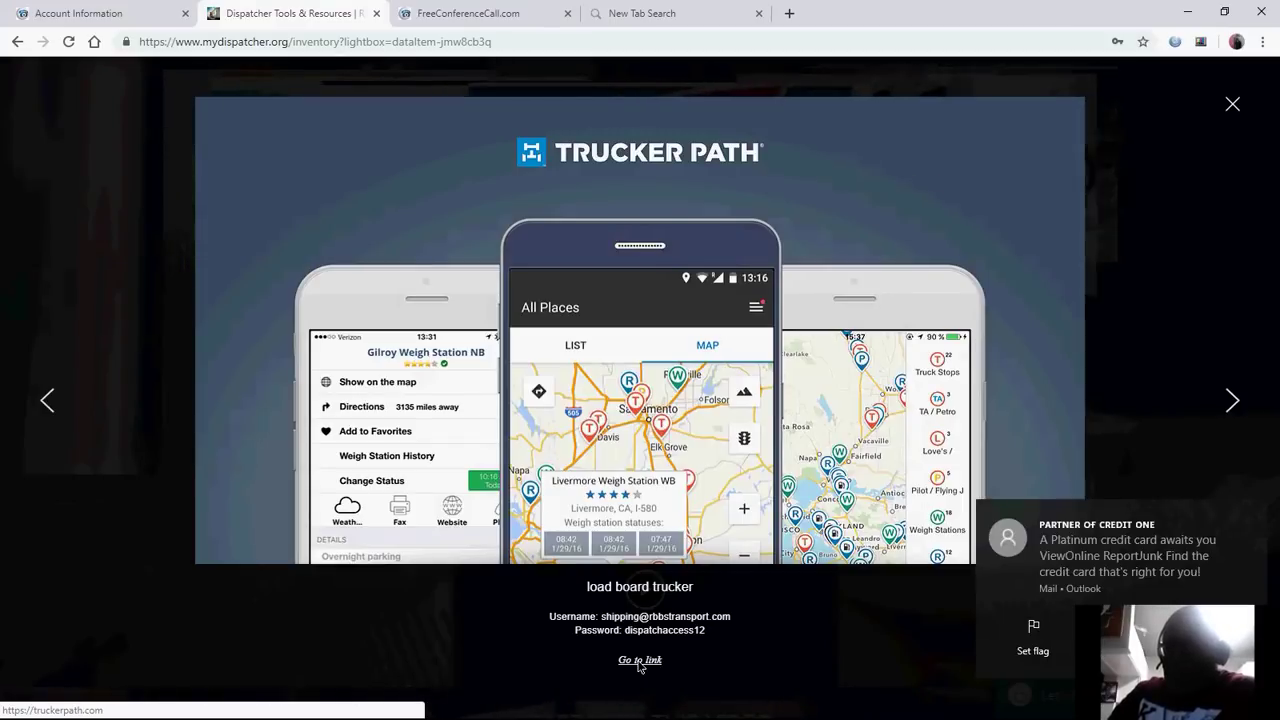
# - Open the Trucker Path website from its resource entry and go to the online load search of Truckloads for Carriers
pyautogui.click(640, 666)
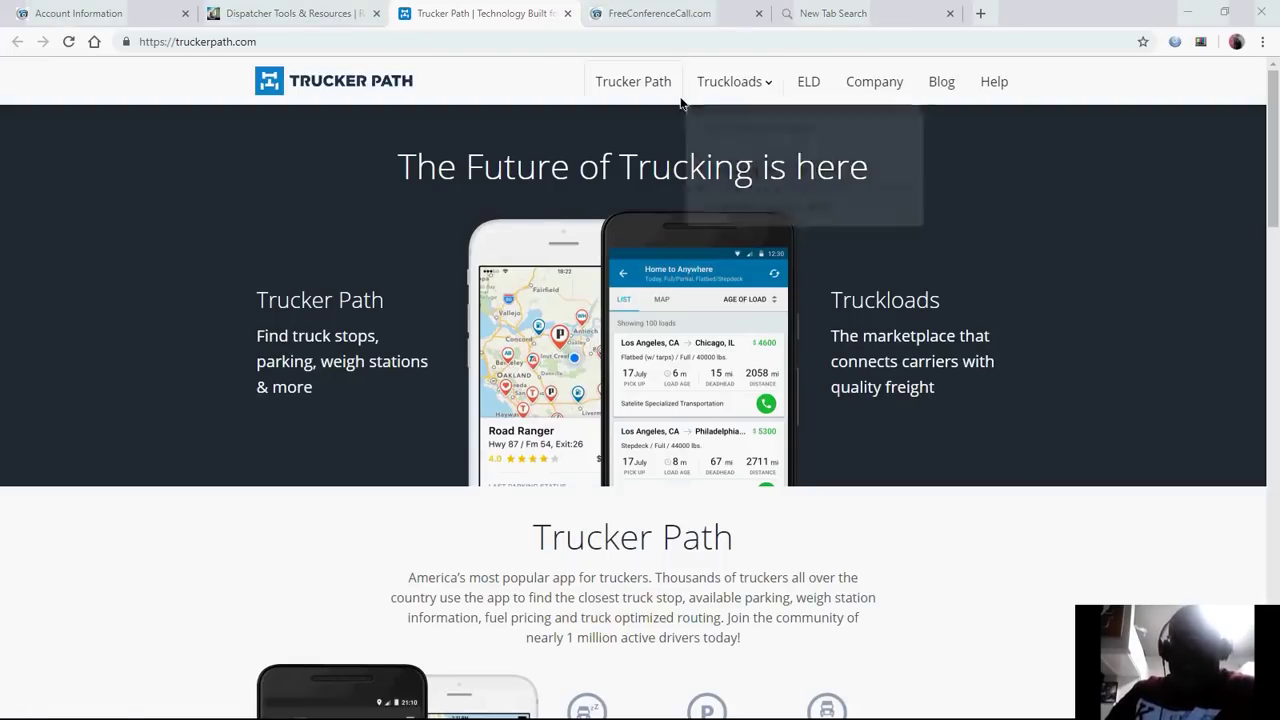
pyautogui.moveTo(722, 81)
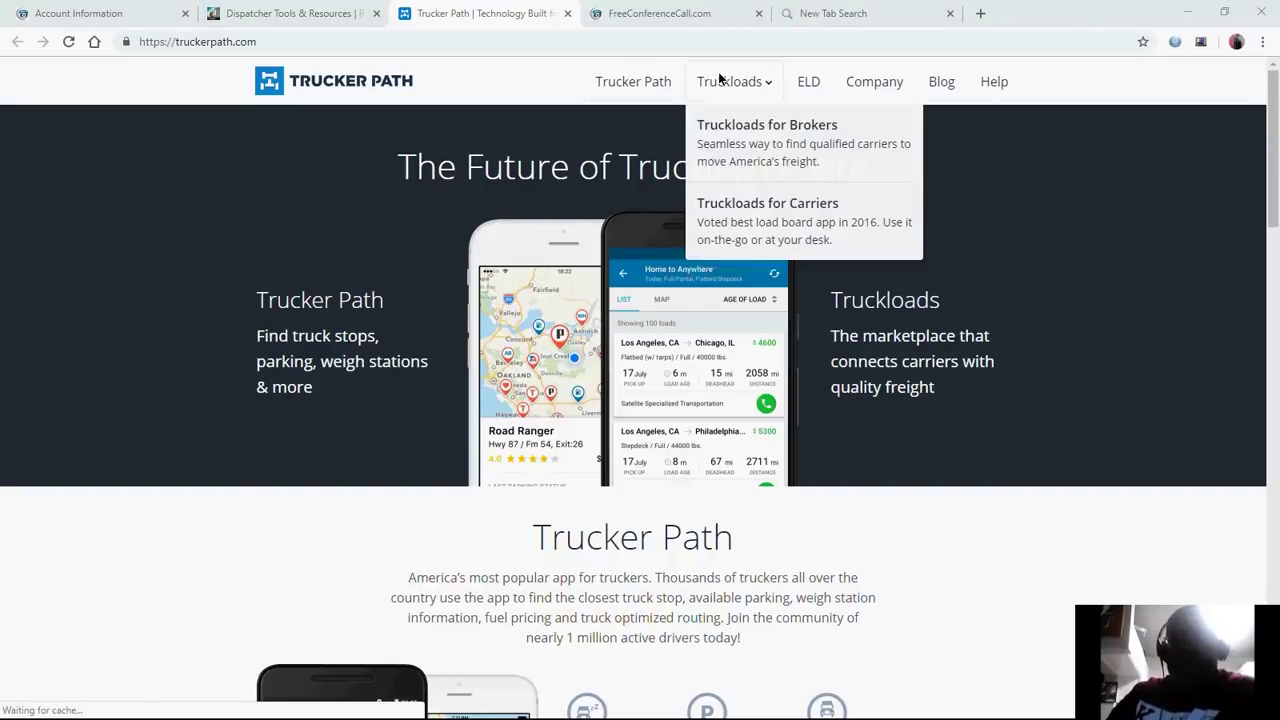
pyautogui.click(765, 205)
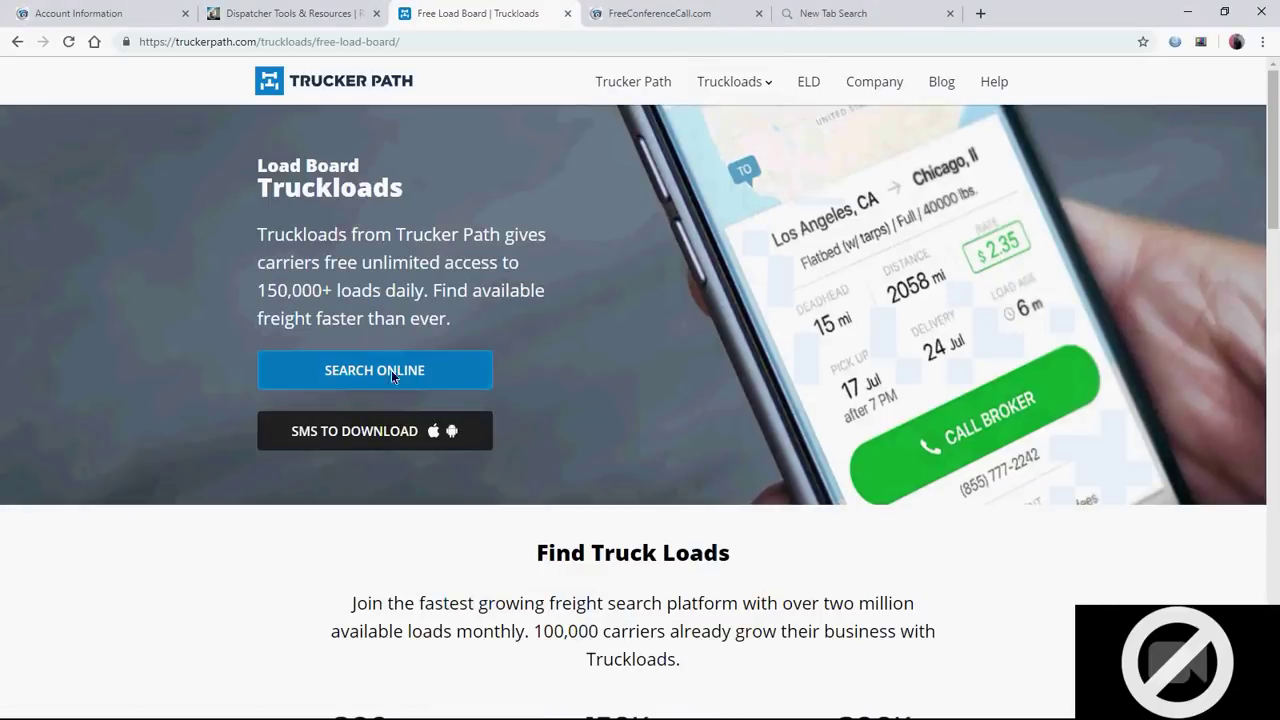
pyautogui.click(382, 370)
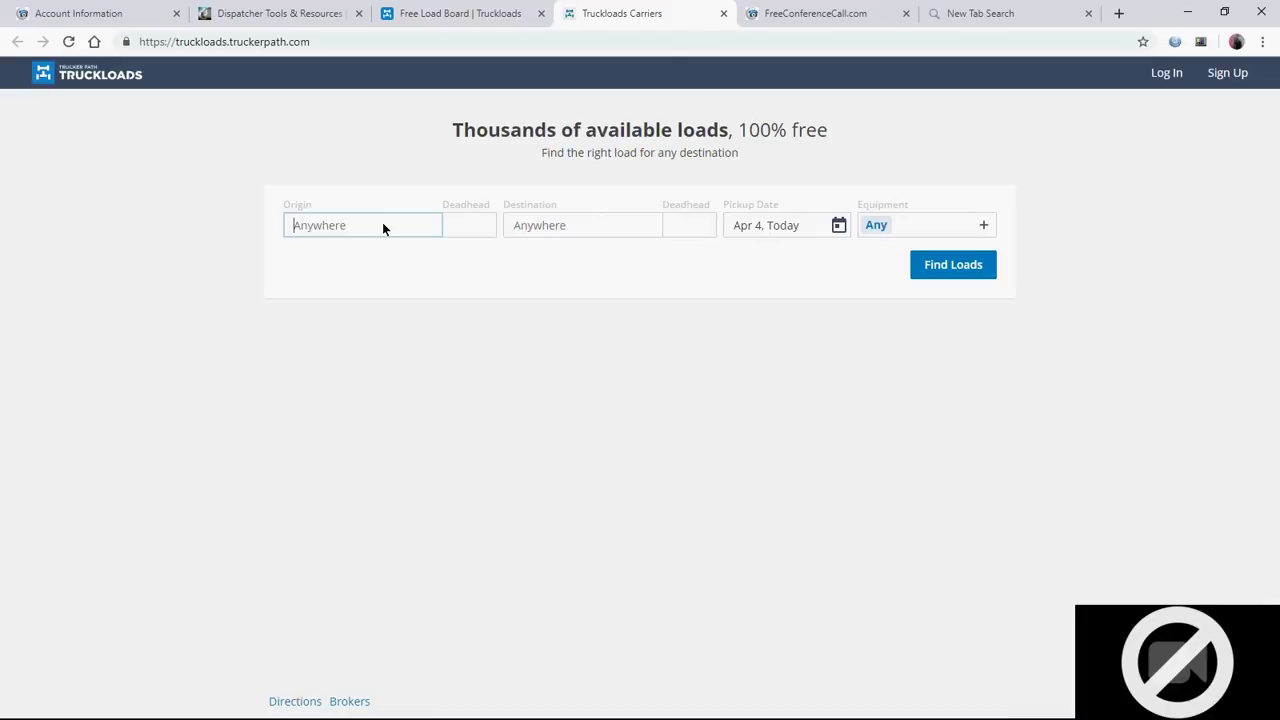
pyautogui.write('de')
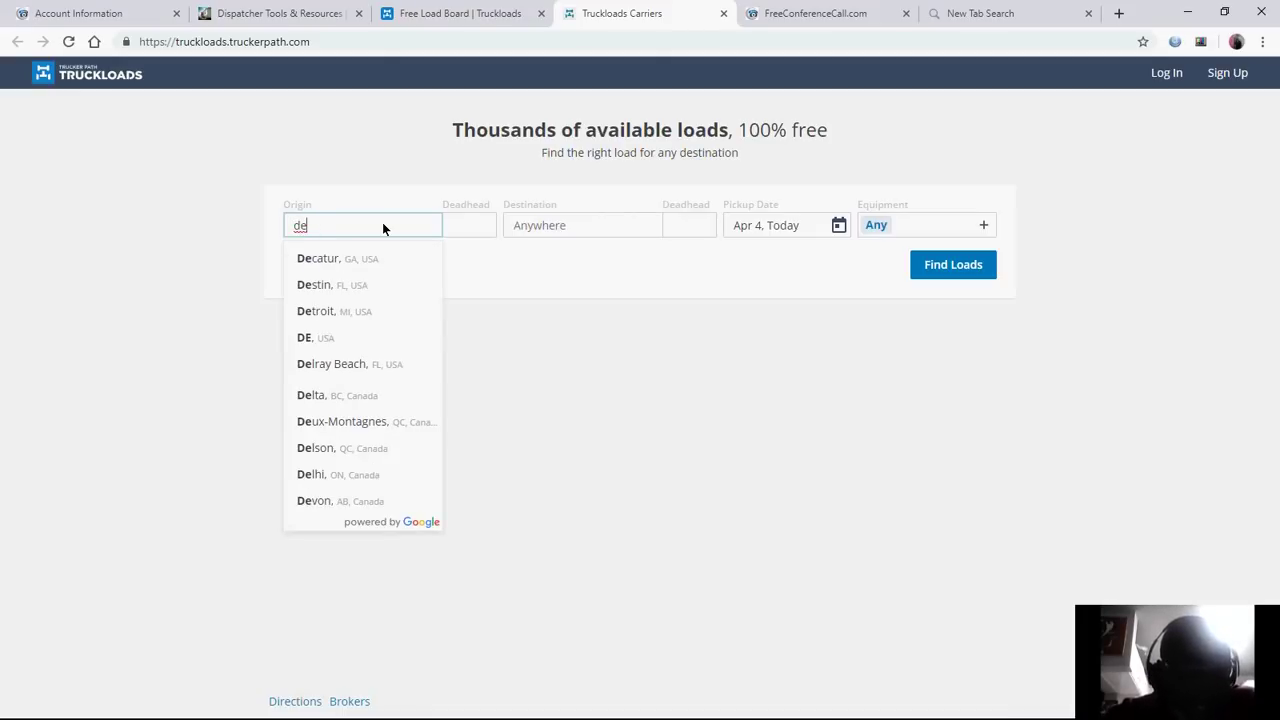
pyautogui.press('BackSpace')
pyautogui.press('BackSpace')
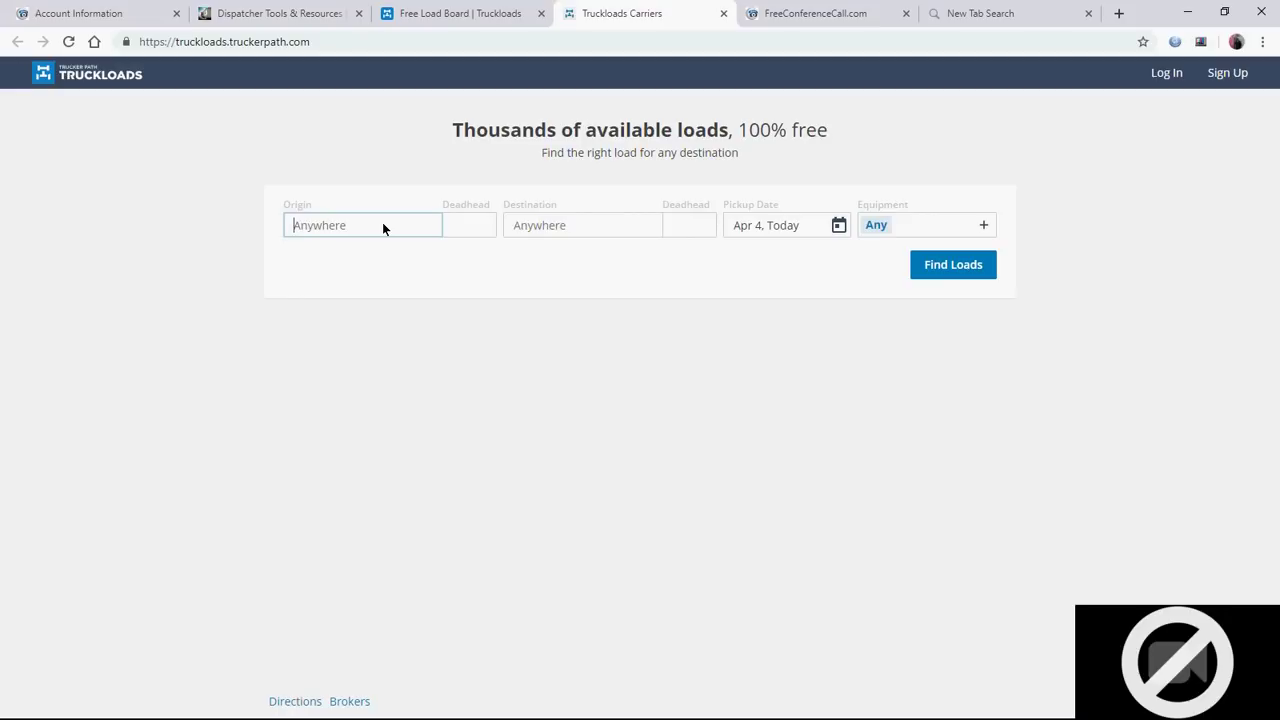
pyautogui.write('g')
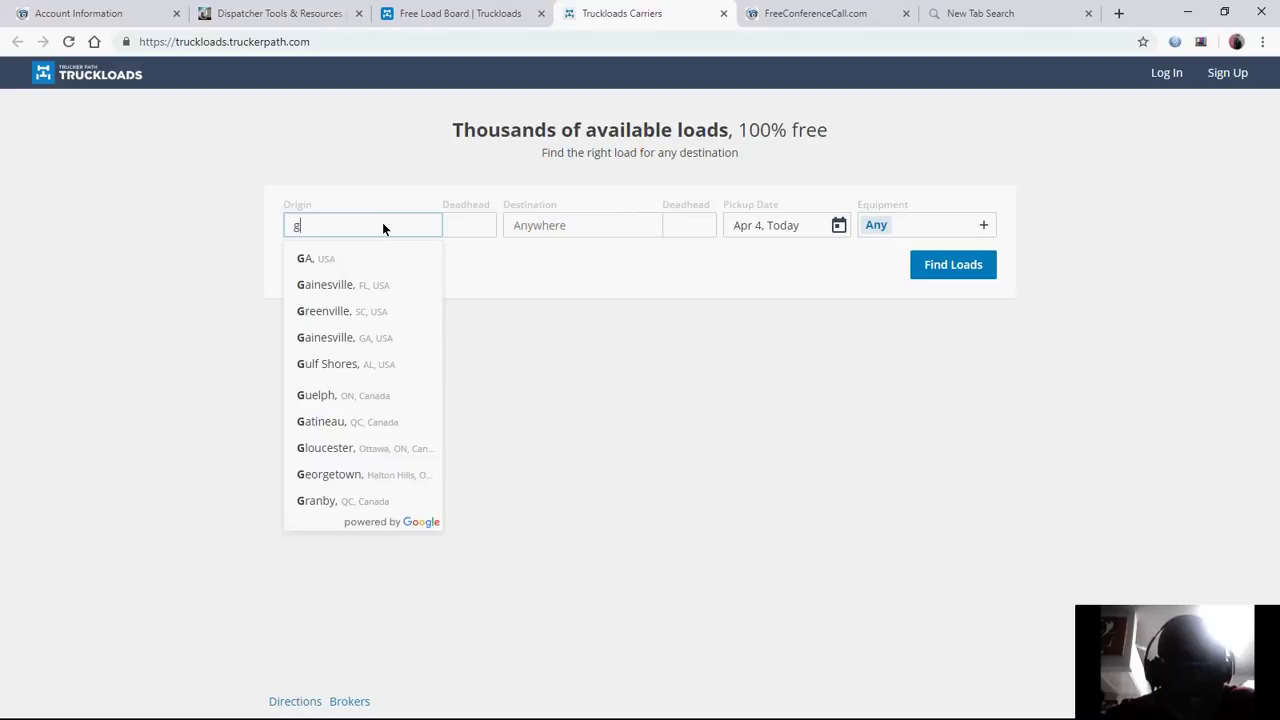
pyautogui.press('BackSpace')
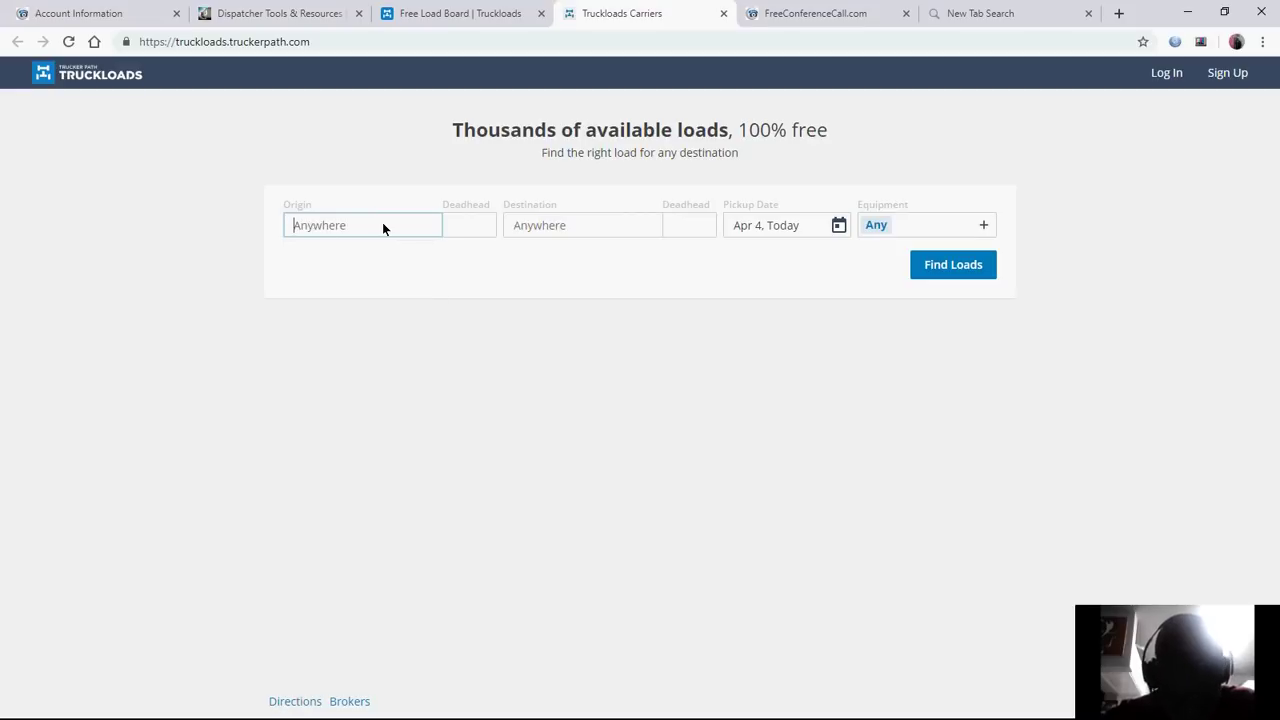
pyautogui.write('n')
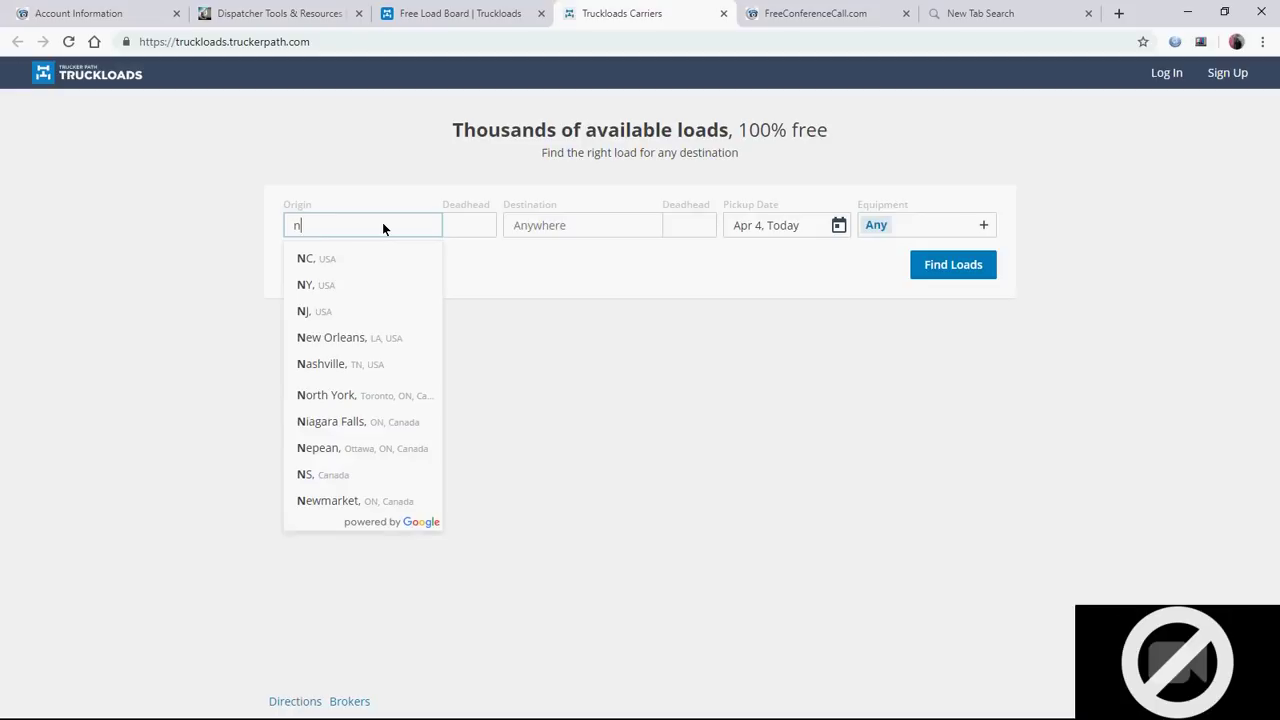
pyautogui.press('BackSpace')
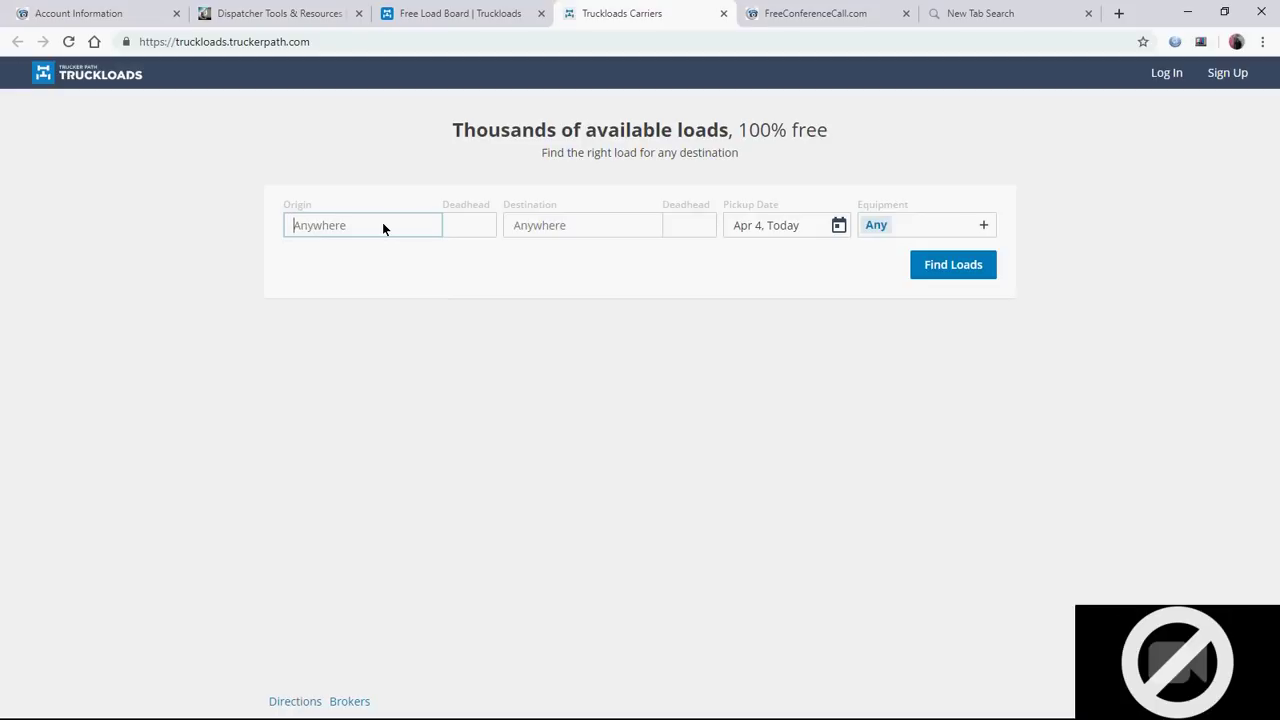
# - Set the load search origin to New York, NY and the destination to Philadelphia, PA
pyautogui.write('new')
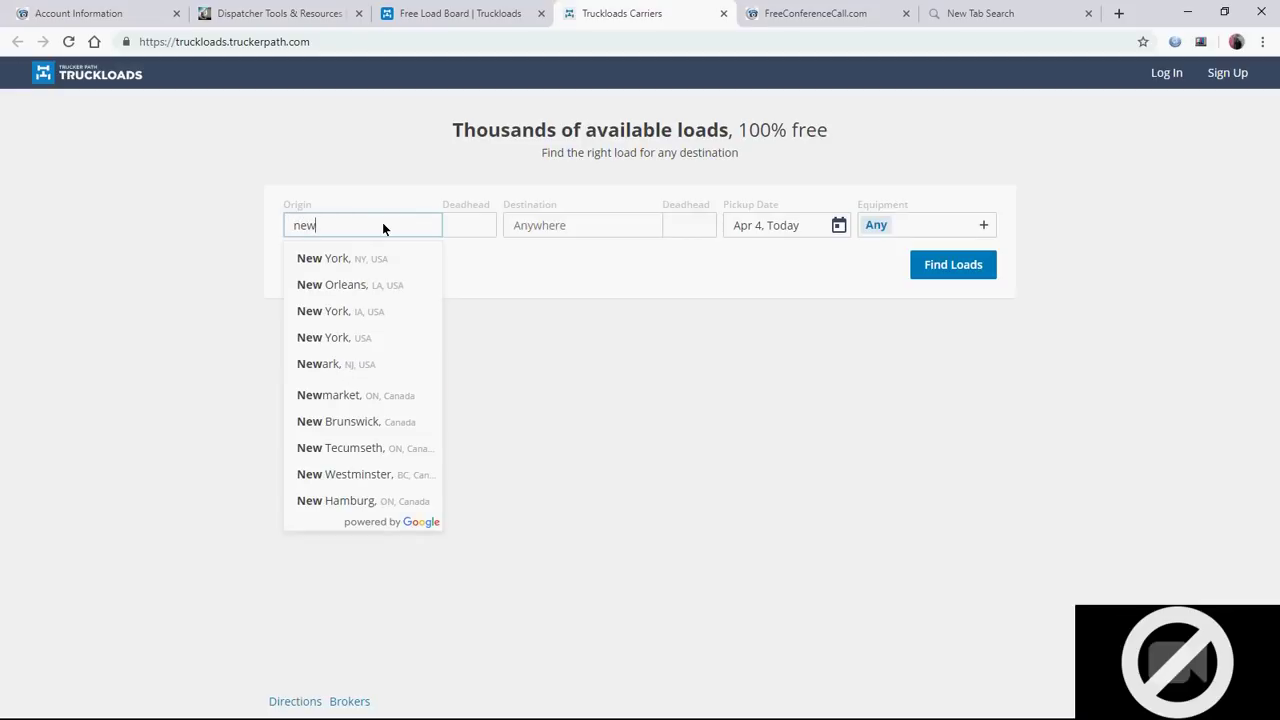
pyautogui.click(336, 256)
pyautogui.click(545, 228)
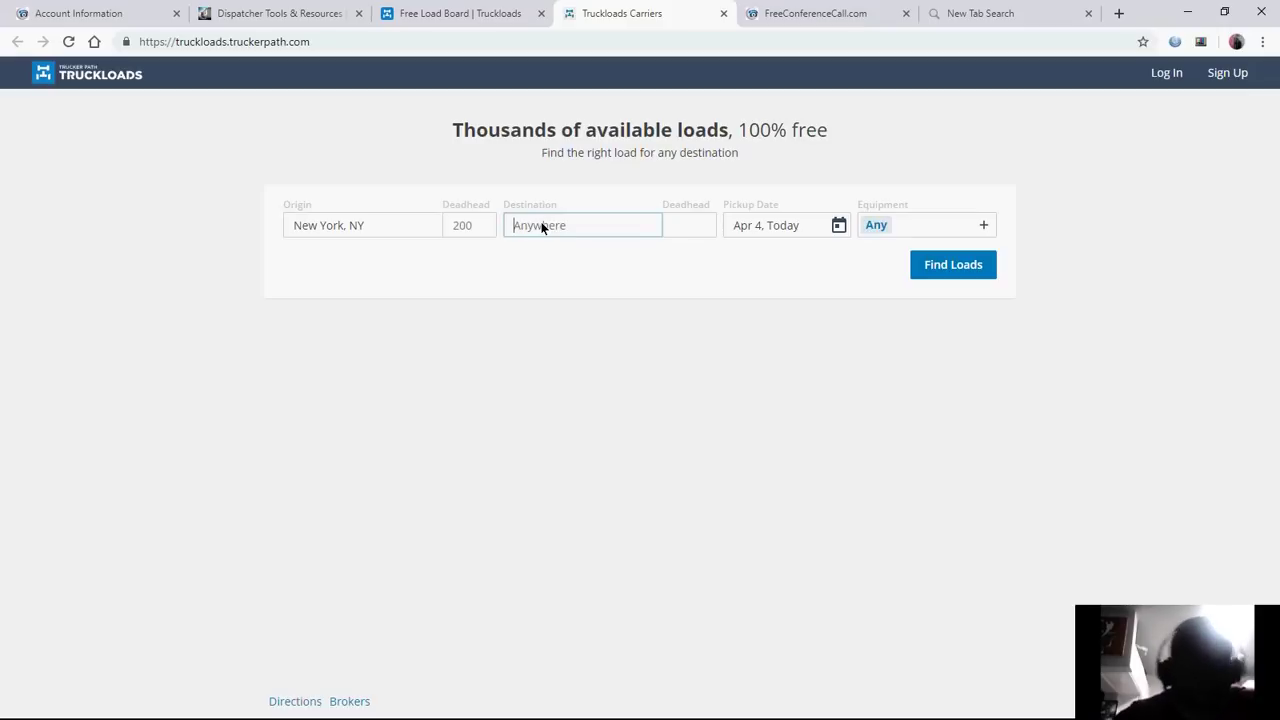
pyautogui.write('p')
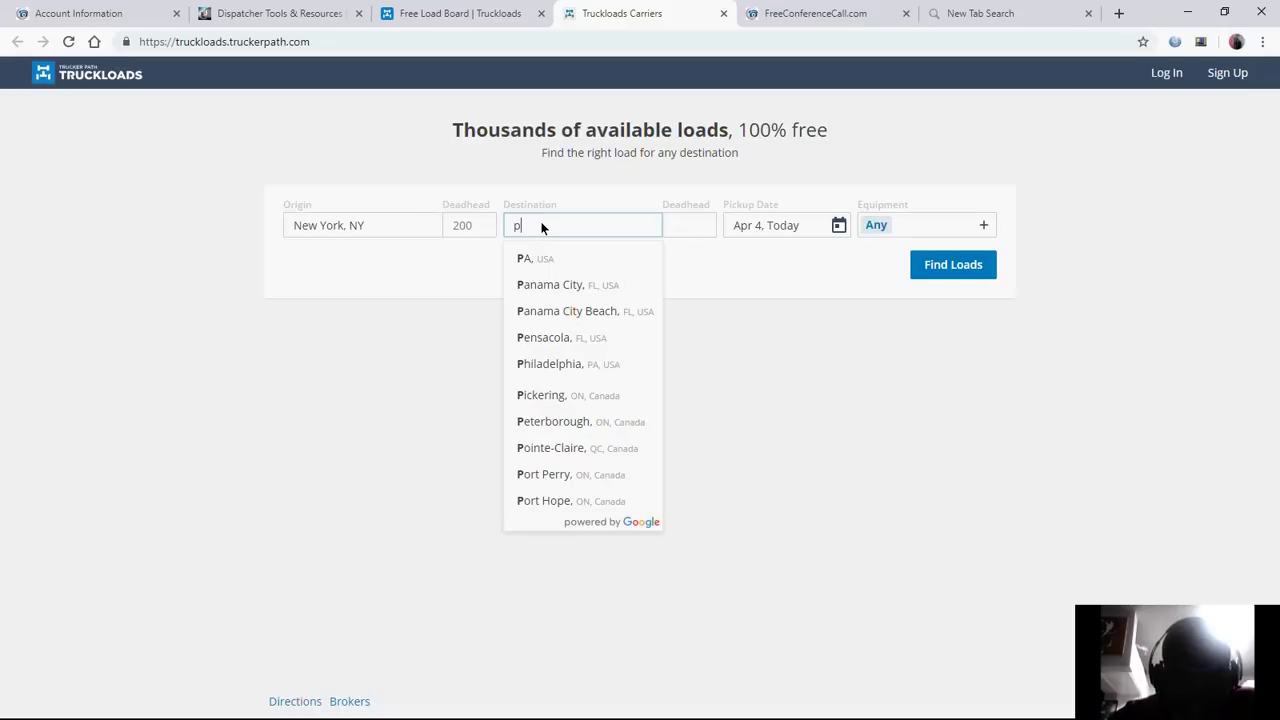
pyautogui.click(566, 365)
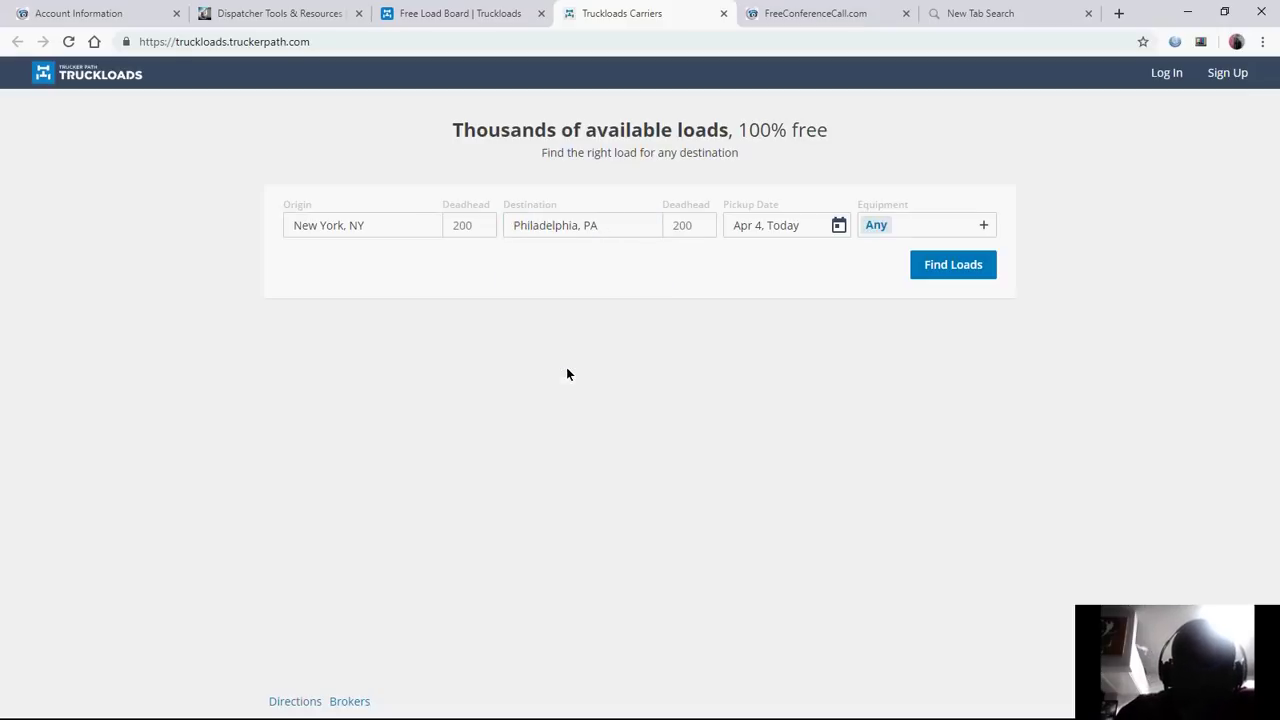
# - Limit the equipment to Power only (PO) and run the load search
pyautogui.click(939, 226)
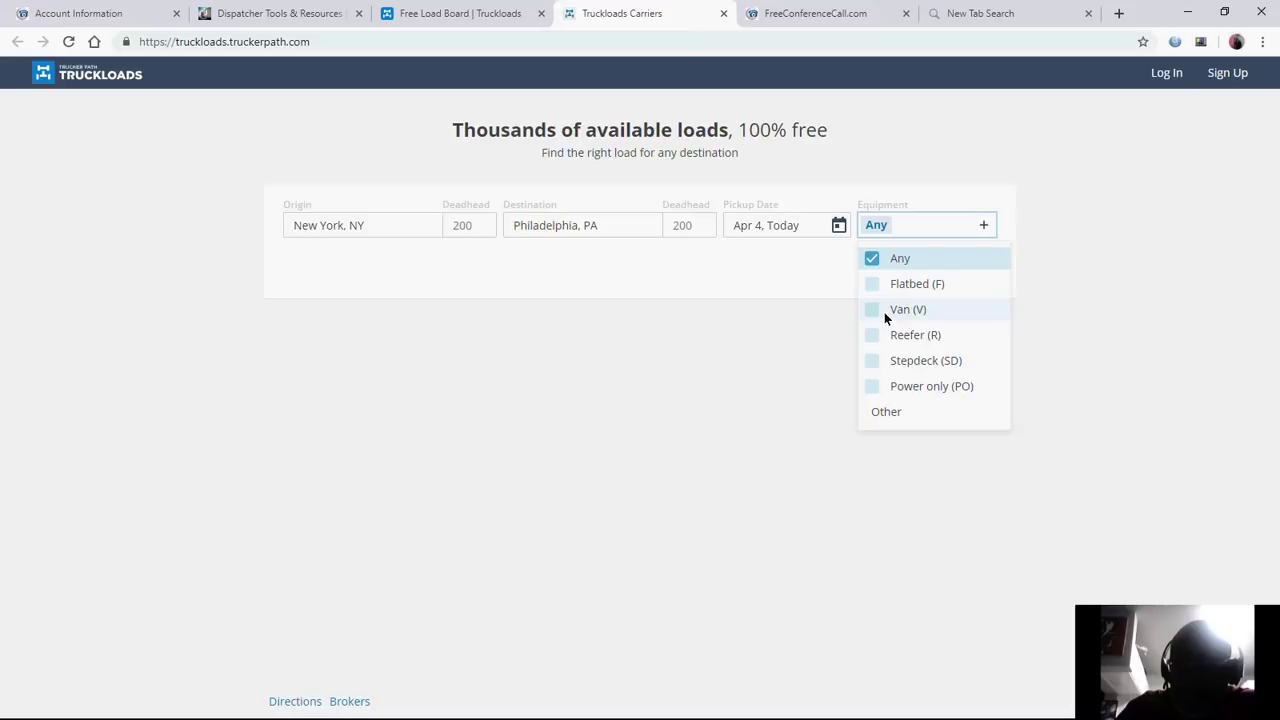
pyautogui.click(924, 388)
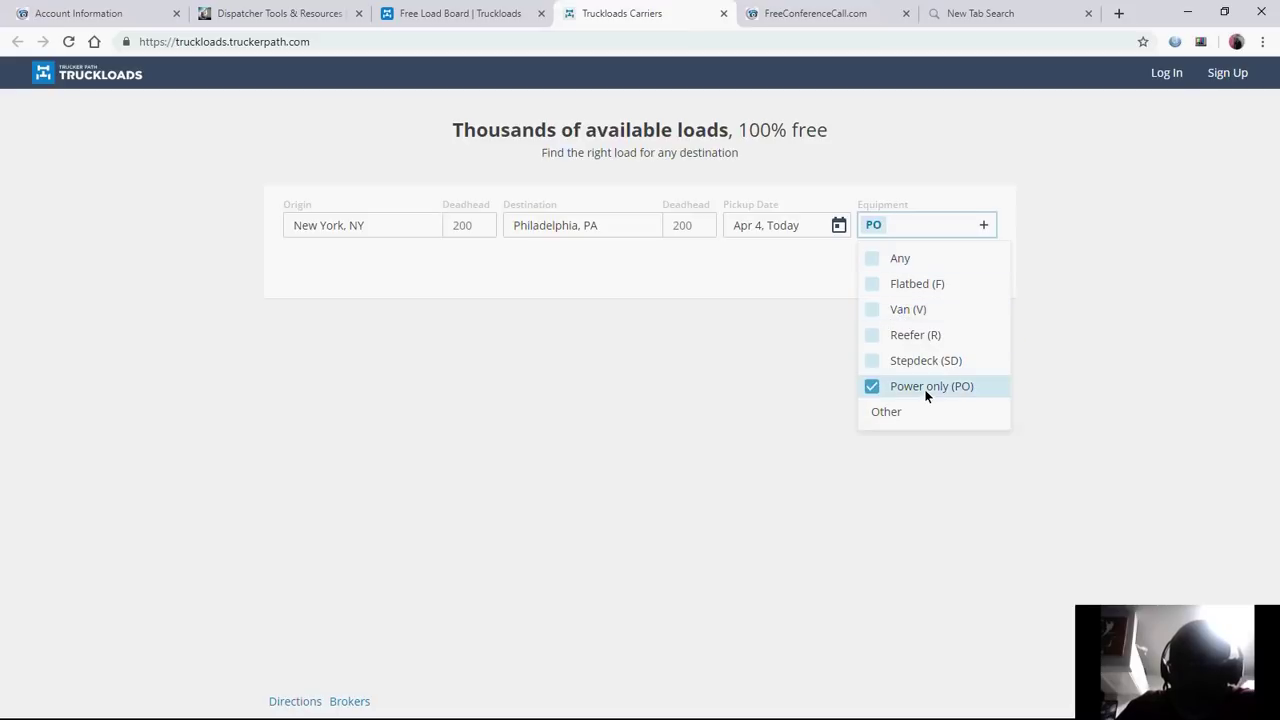
pyautogui.click(773, 453)
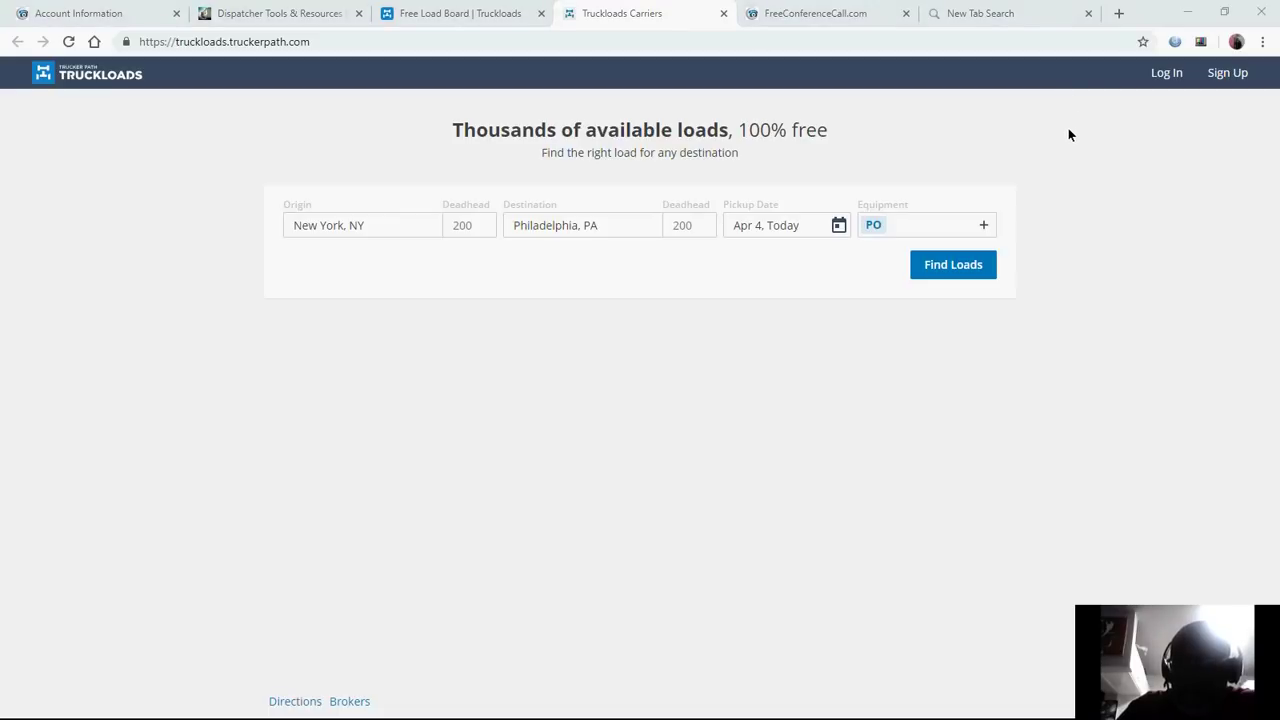
pyautogui.click(963, 268)
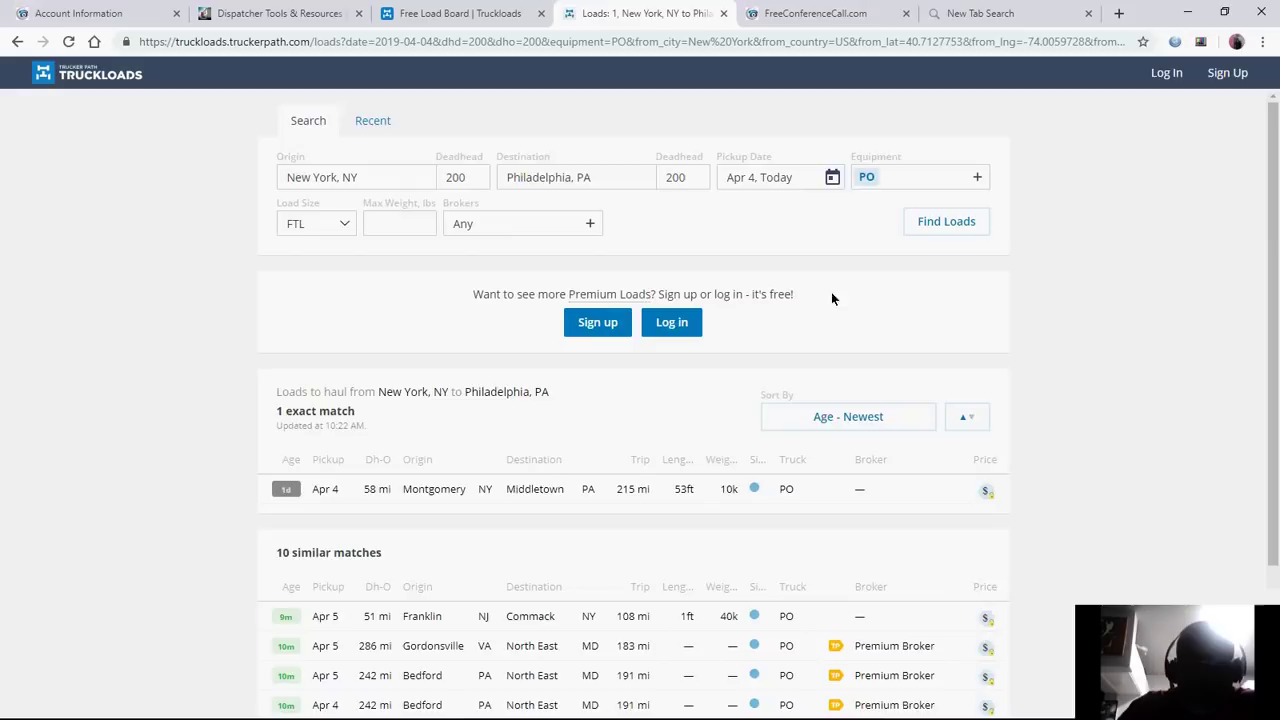
# - Look over the matching loads and log in to the load board with the saved account credentials
pyautogui.scroll(-2, 803, 296)
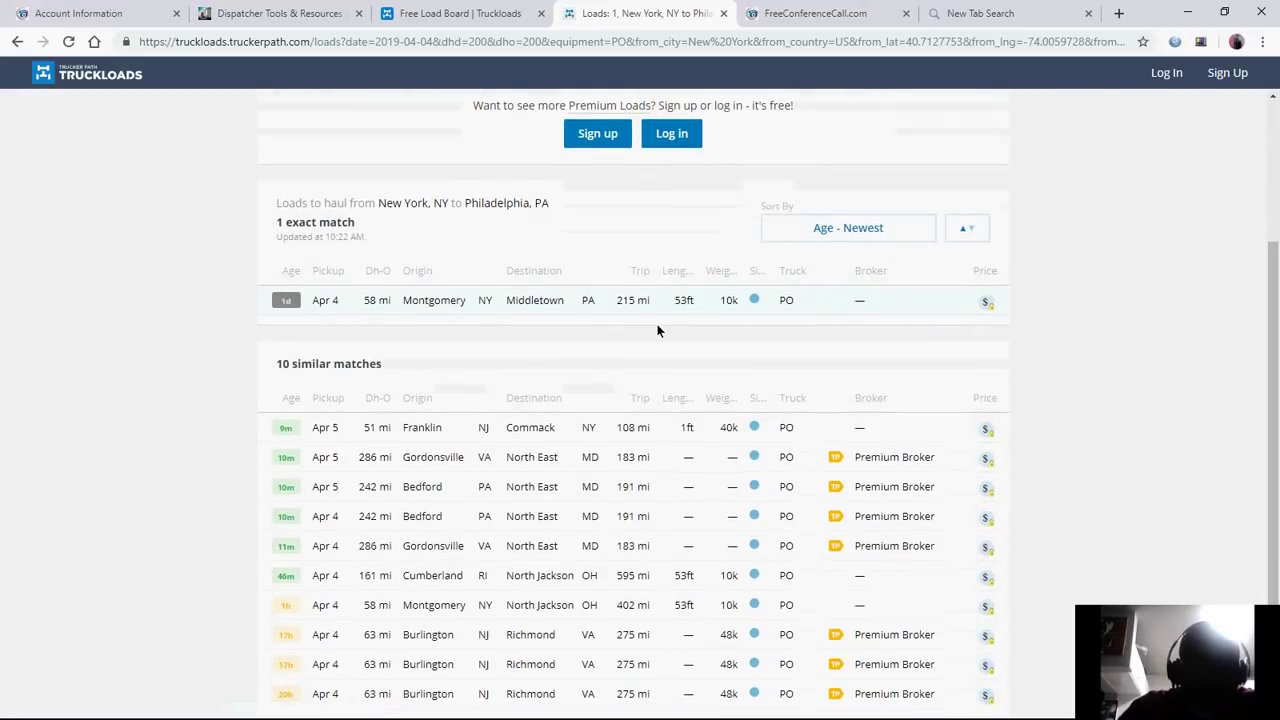
pyautogui.scroll(1, 477, 305)
pyautogui.scroll(-1, 472, 318)
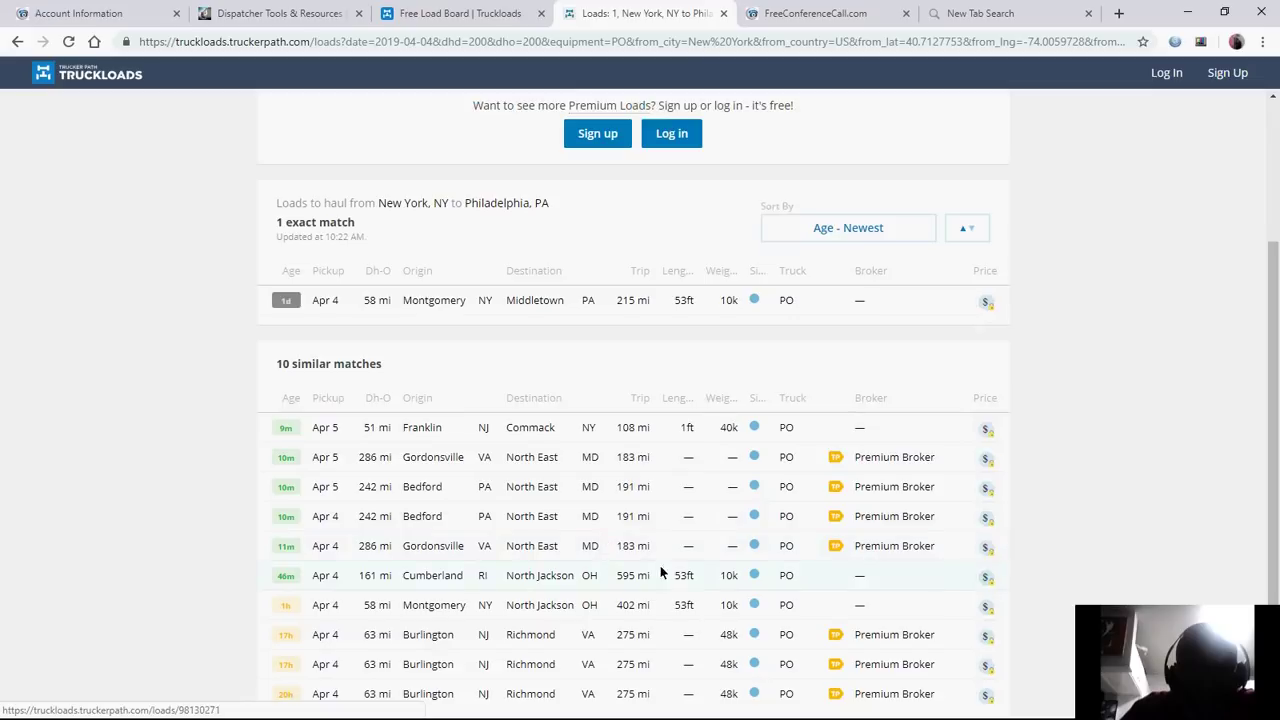
pyautogui.scroll(2, 677, 570)
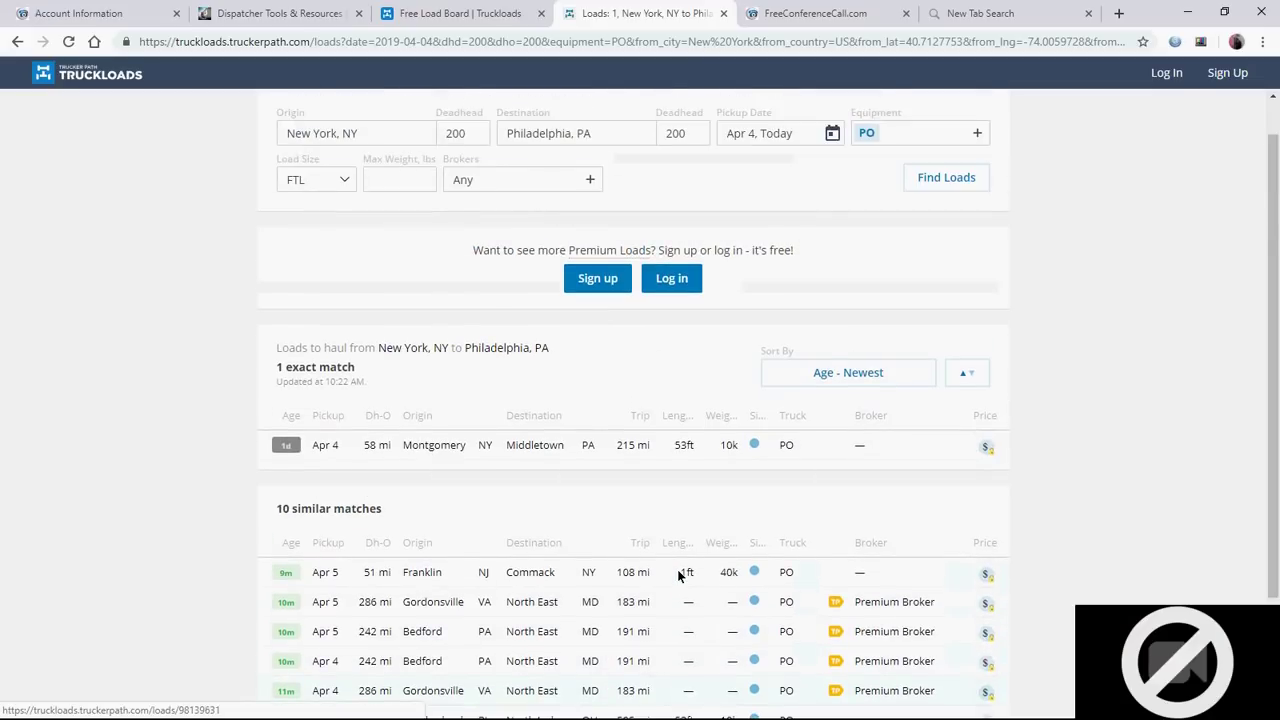
pyautogui.scroll(-2, 677, 569)
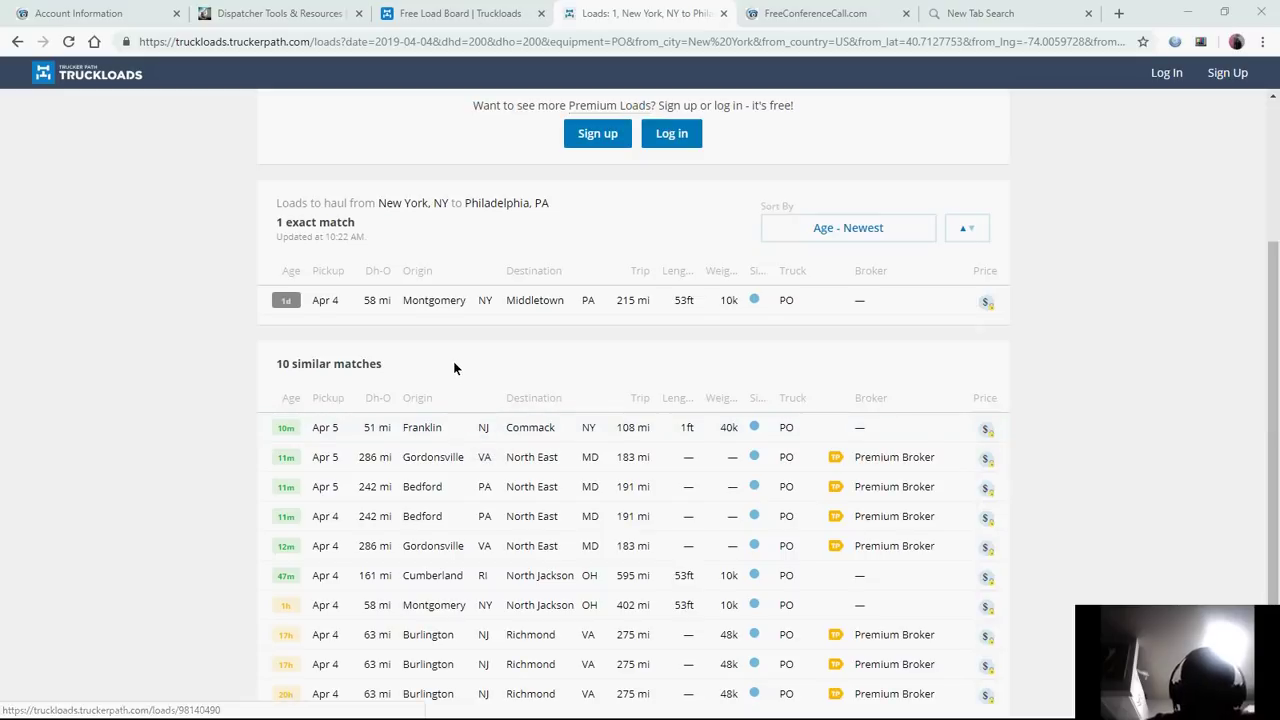
pyautogui.click(663, 136)
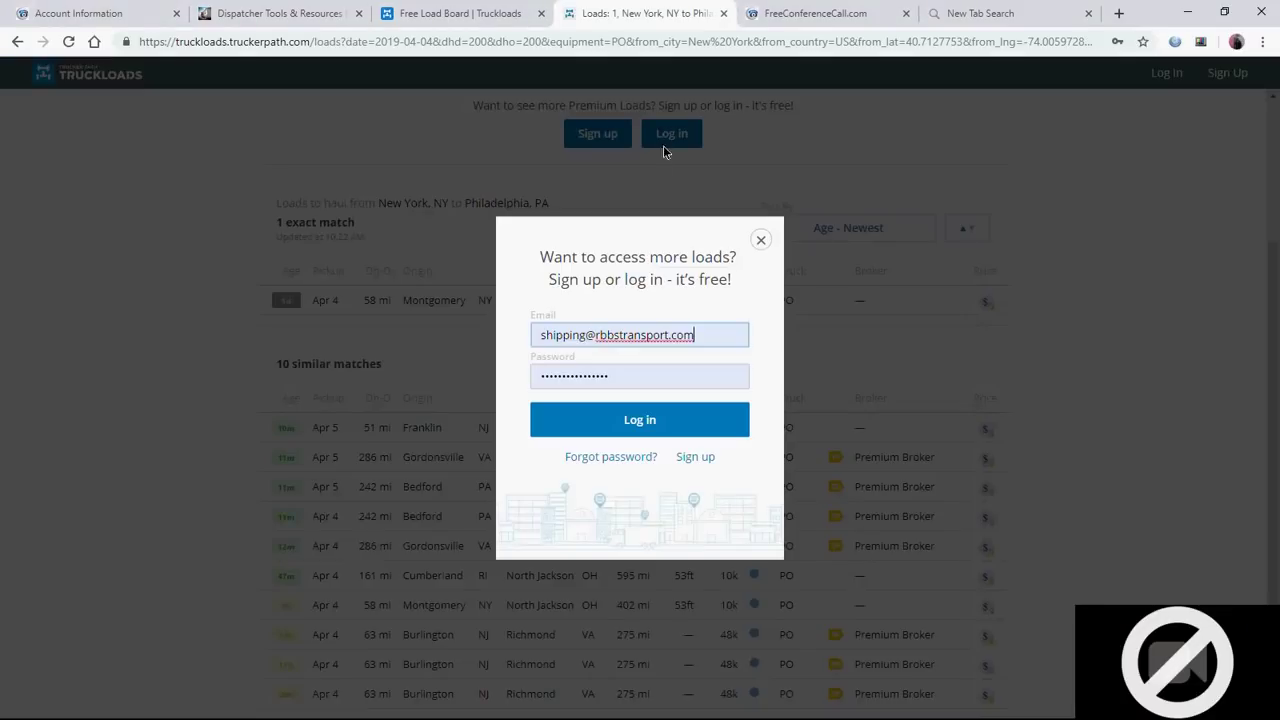
pyautogui.click(608, 420)
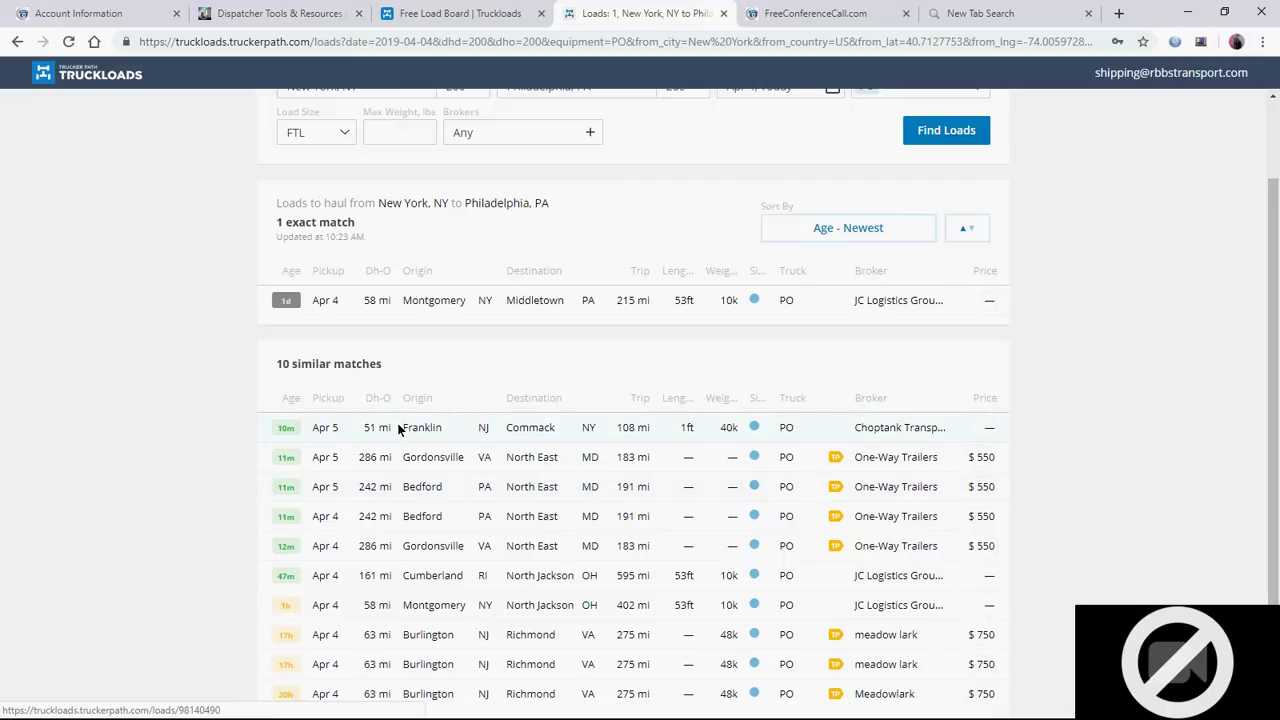
# - Review the exact and similar load matches, including the brokers and prices listed for each load
pyautogui.scroll(2, 398, 428)
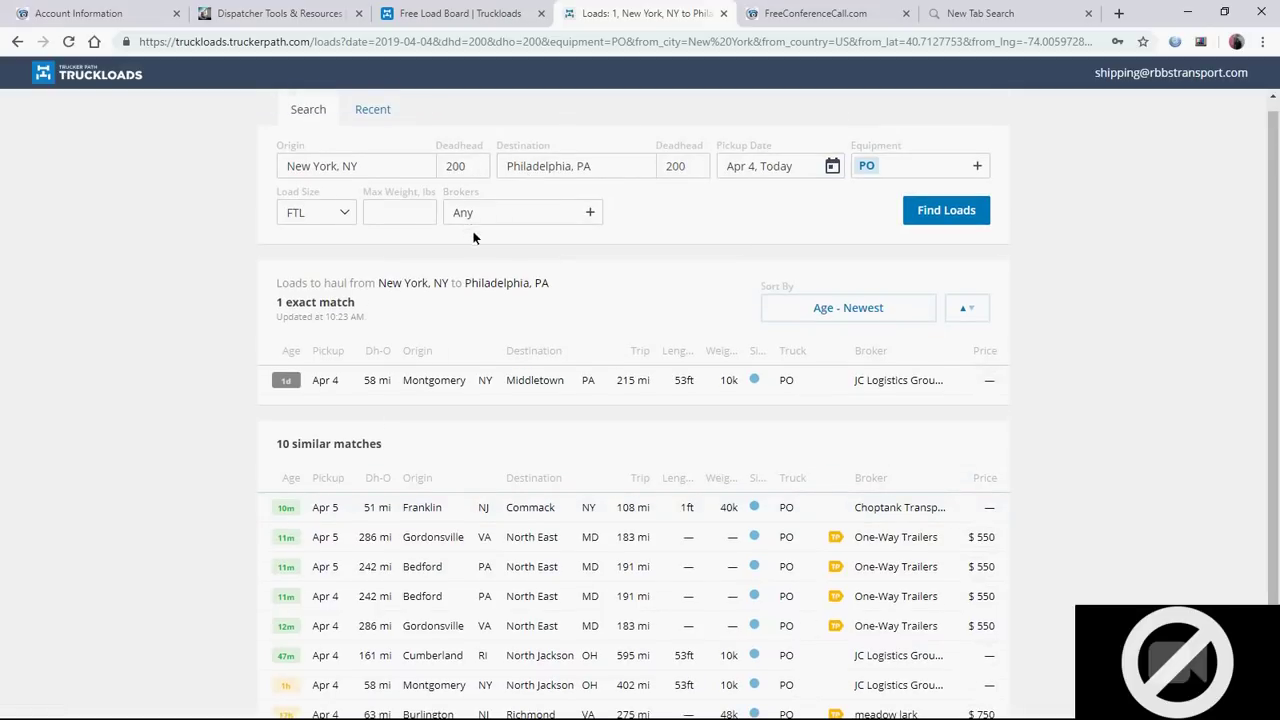
pyautogui.scroll(-1, 474, 237)
pyautogui.scroll(1, 477, 240)
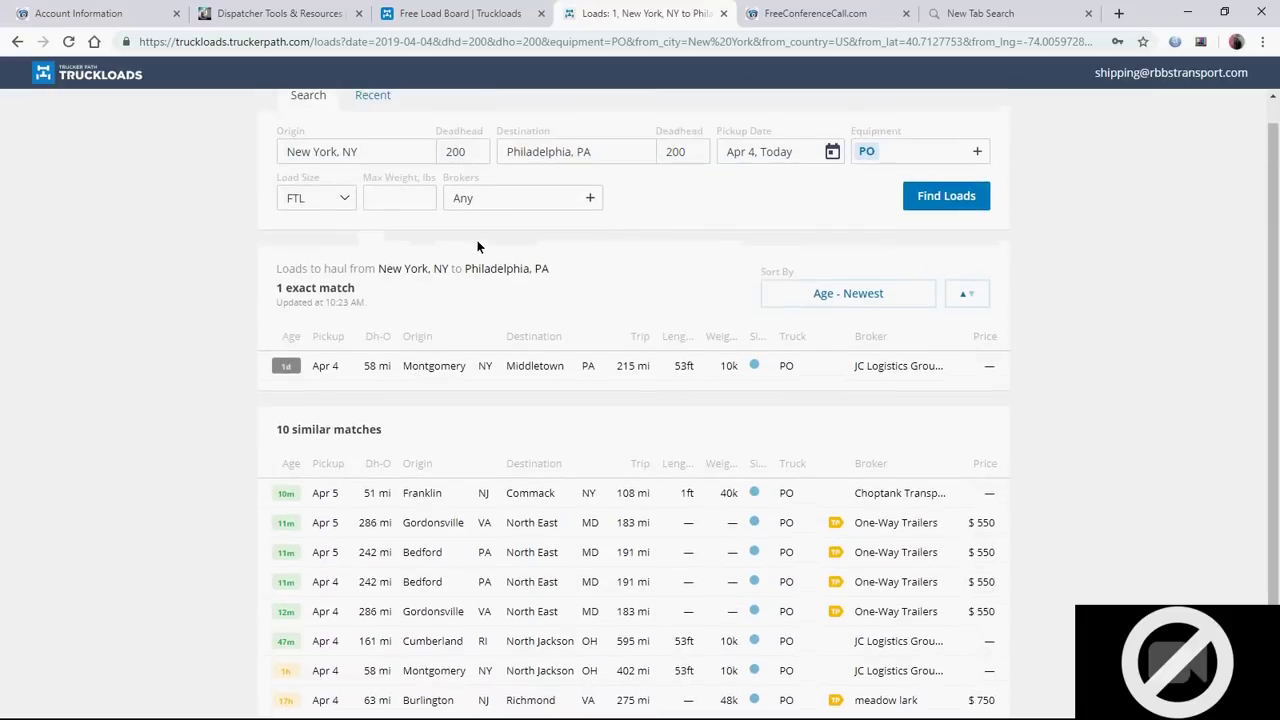
pyautogui.scroll(-1, 477, 246)
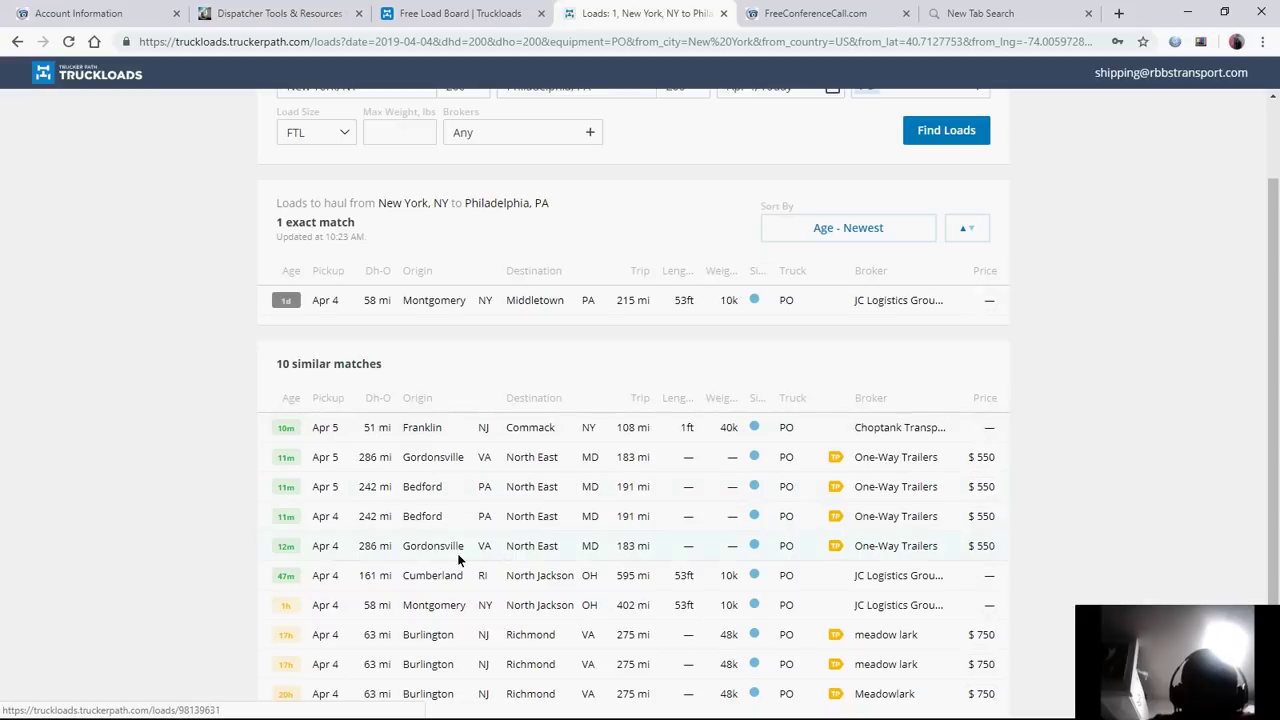
pyautogui.scroll(1, 458, 552)
pyautogui.scroll(-1, 460, 547)
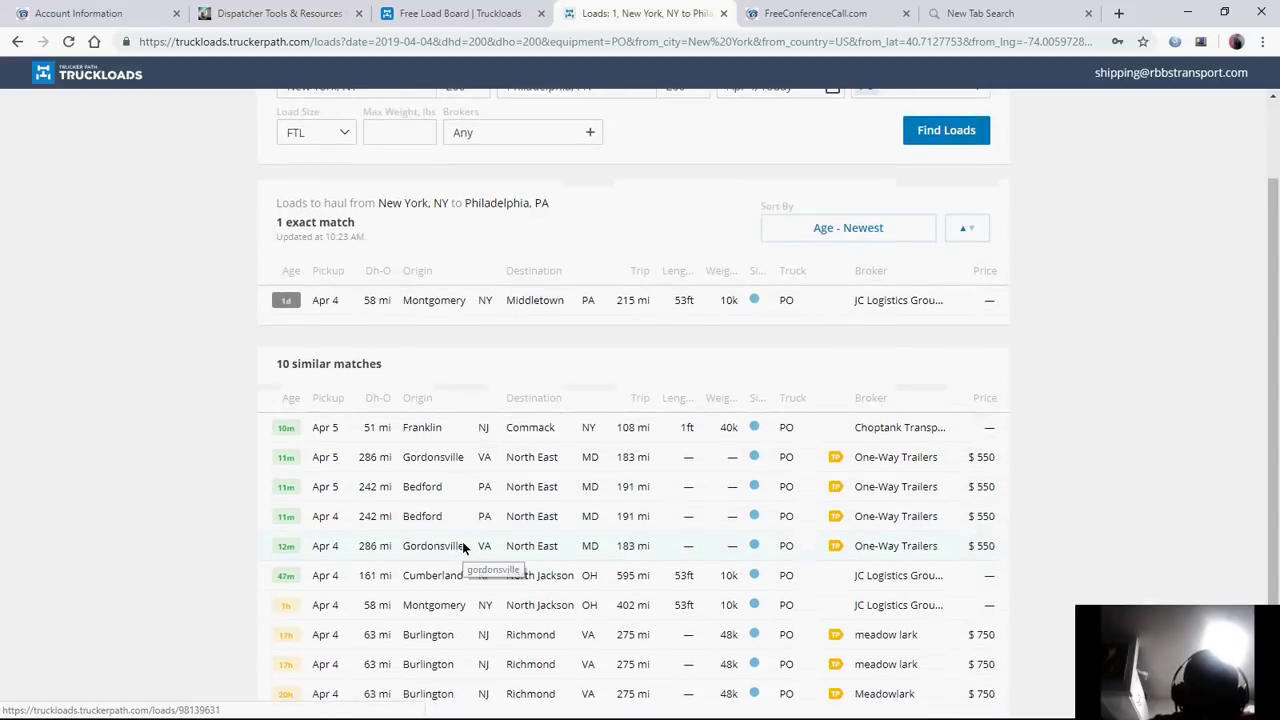